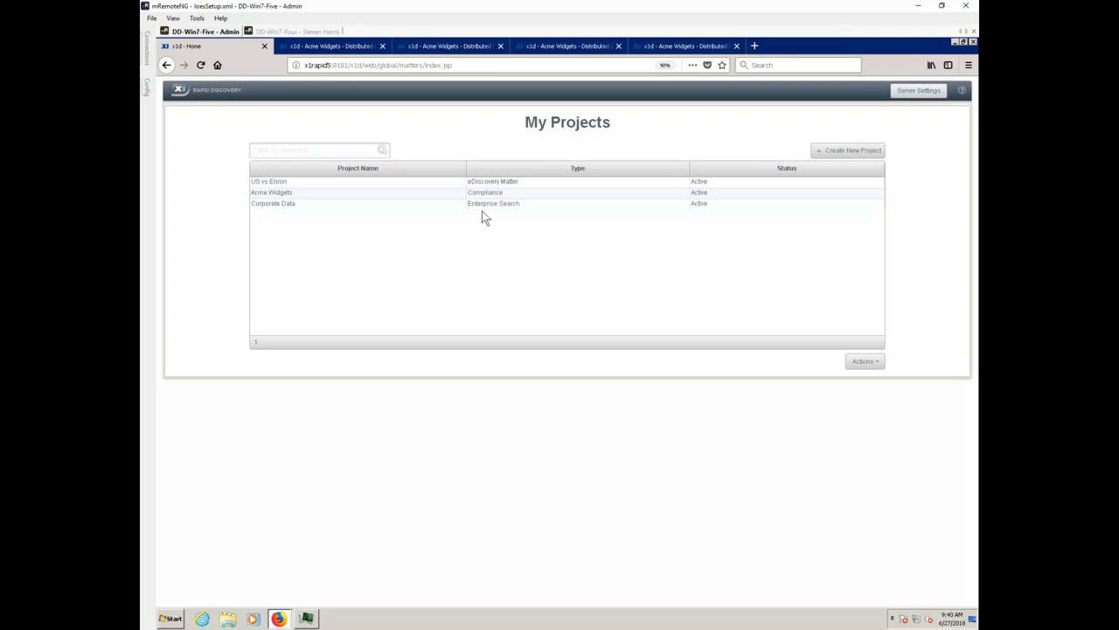
# Open the Acme Widgets compliance project from the project list
pyautogui.click(529, 195)
pyautogui.click(482, 240)
pyautogui.click(293, 204)
pyautogui.click(318, 193)
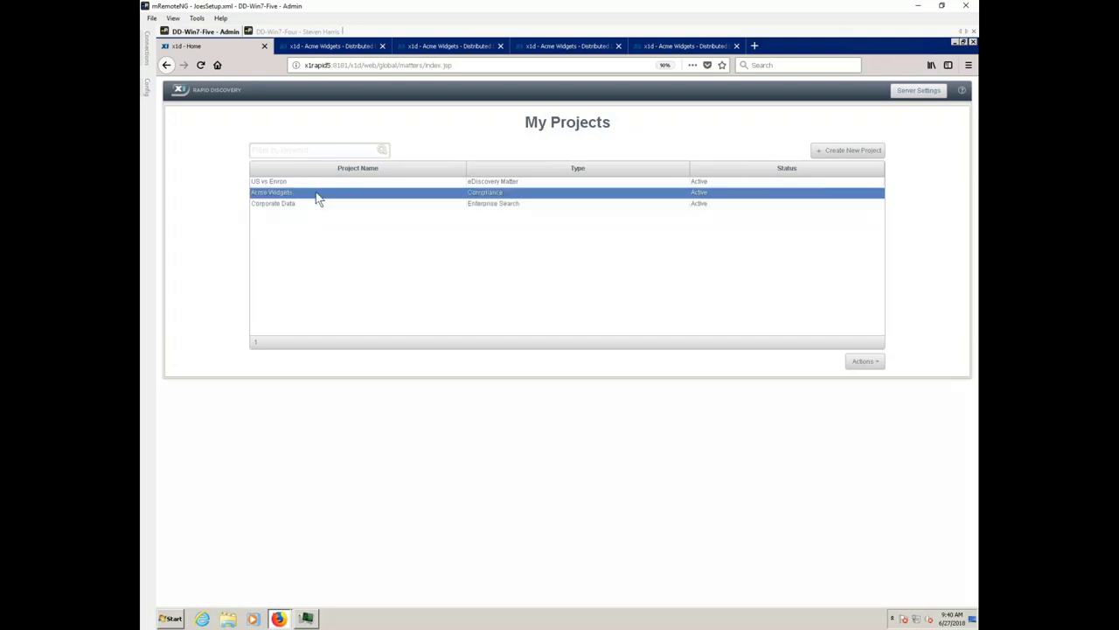
pyautogui.doubleClick(318, 195)
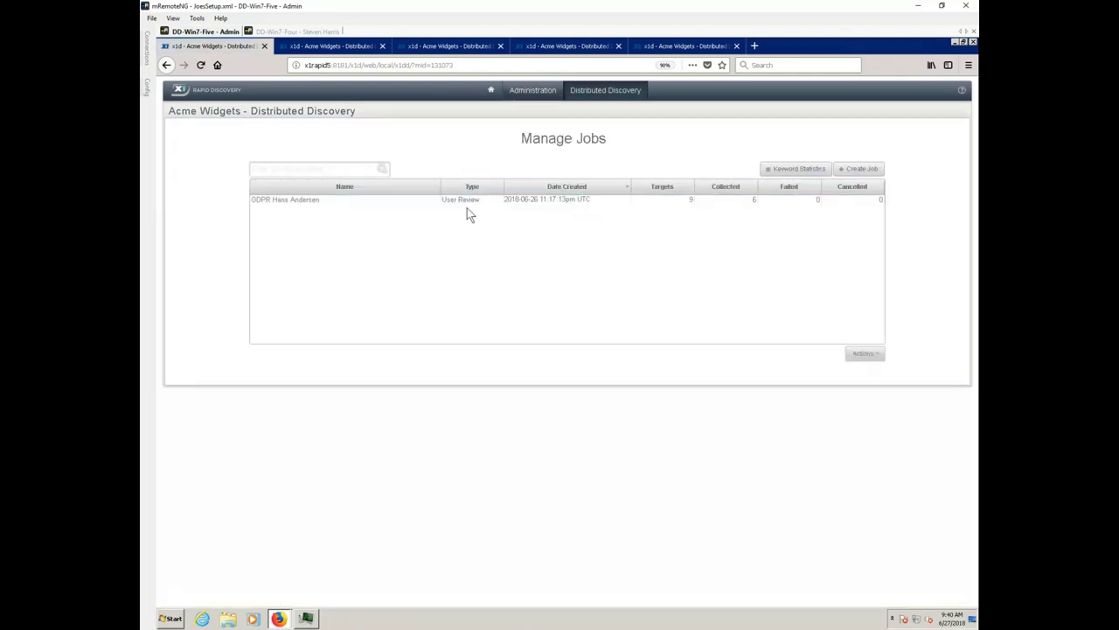
# Open the GDPR user review job for management to see its target machines
pyautogui.click(287, 208)
pyautogui.click(476, 200)
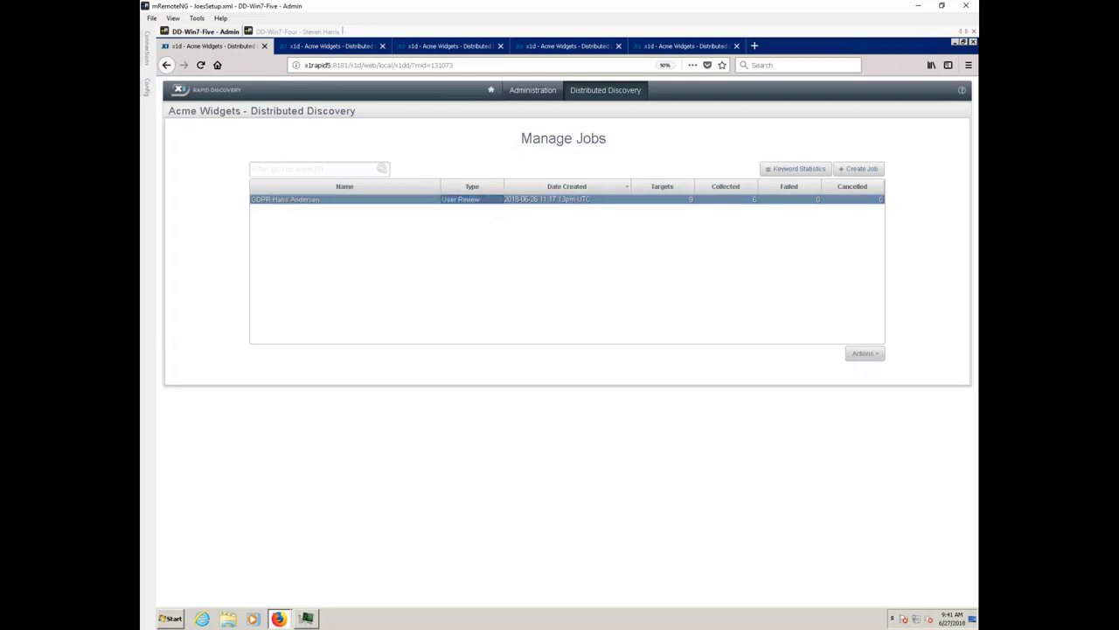
pyautogui.click(879, 354)
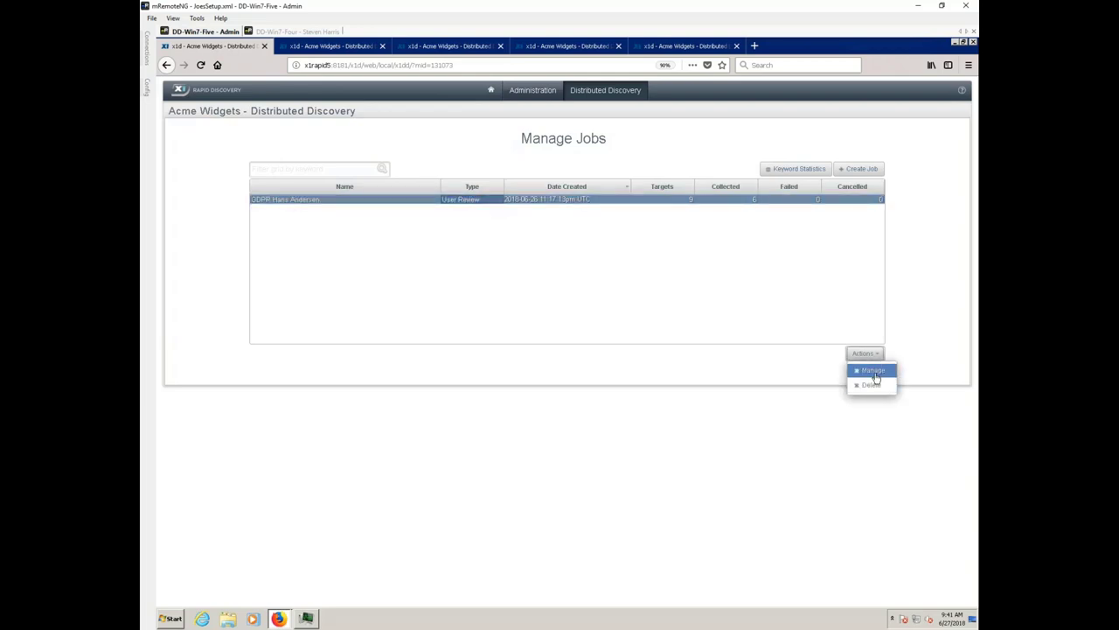
pyautogui.click(874, 371)
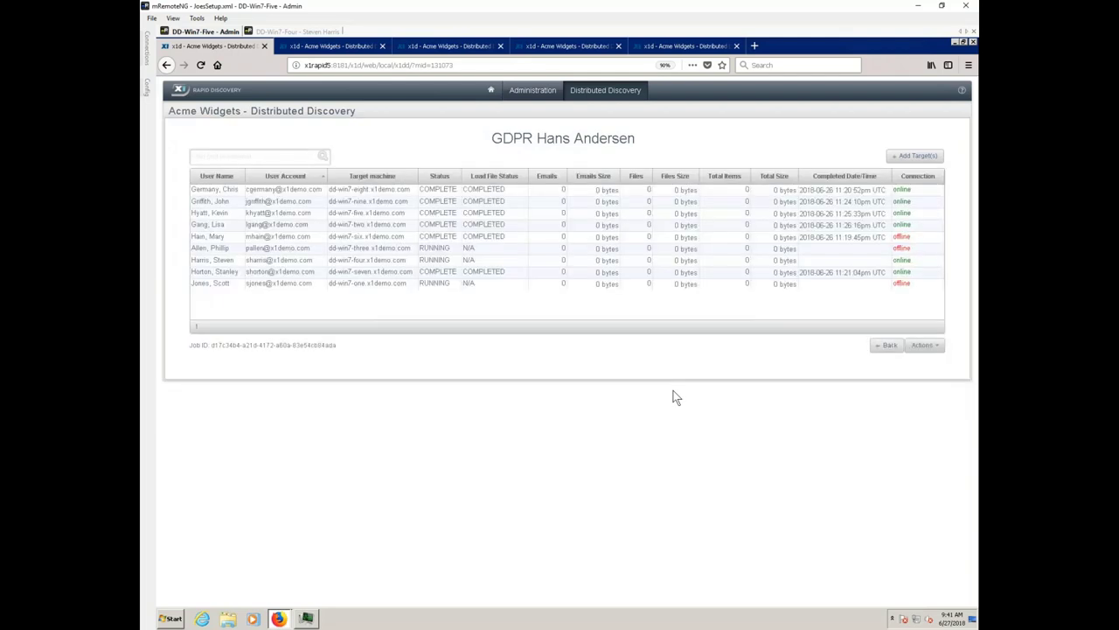
# Look over the actions available for the job's targets and select the running target on dd-win7-four
pyautogui.click(485, 226)
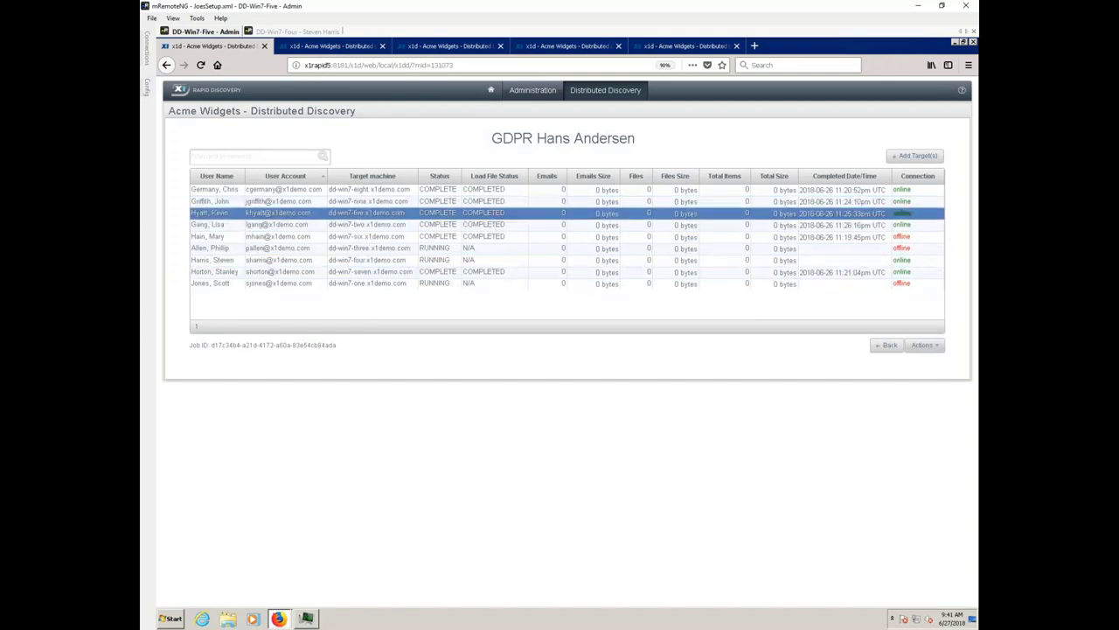
pyautogui.click(920, 346)
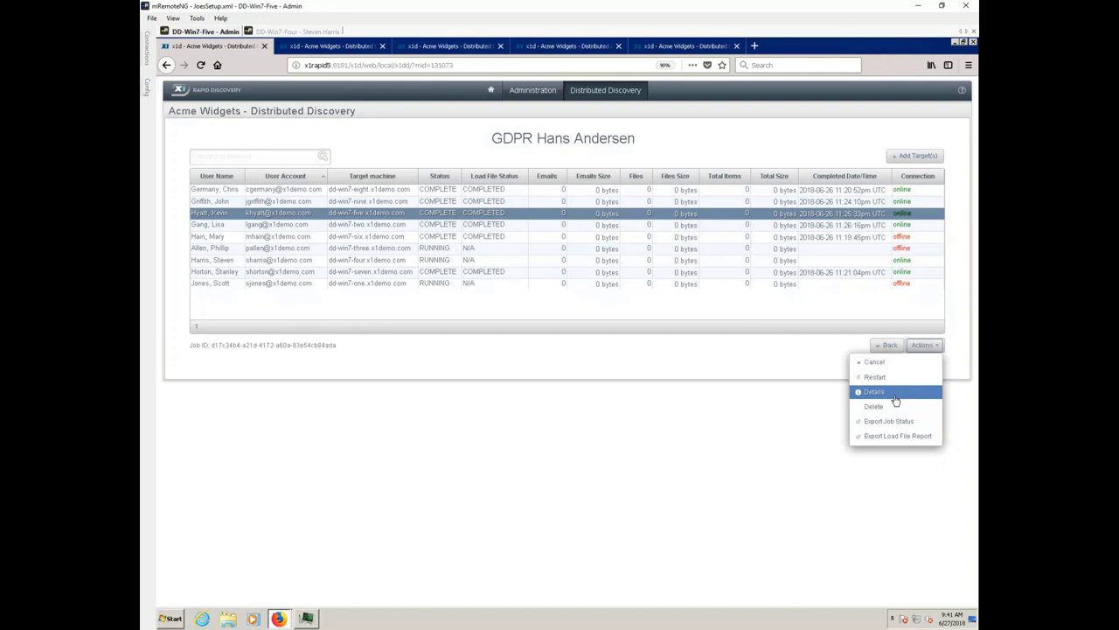
pyautogui.click(214, 250)
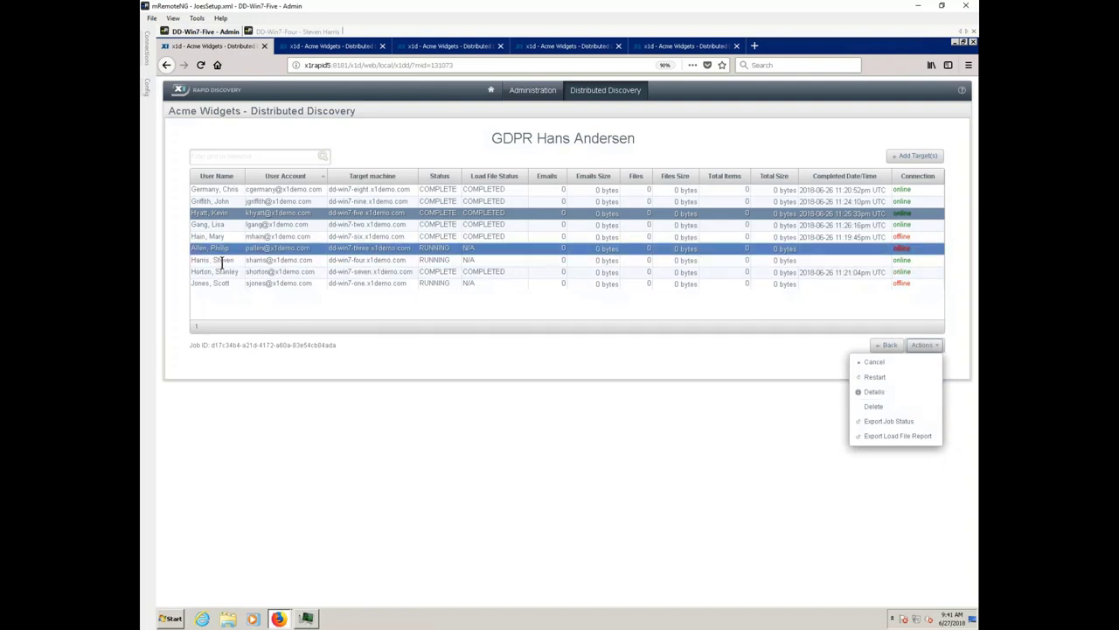
pyautogui.click(222, 260)
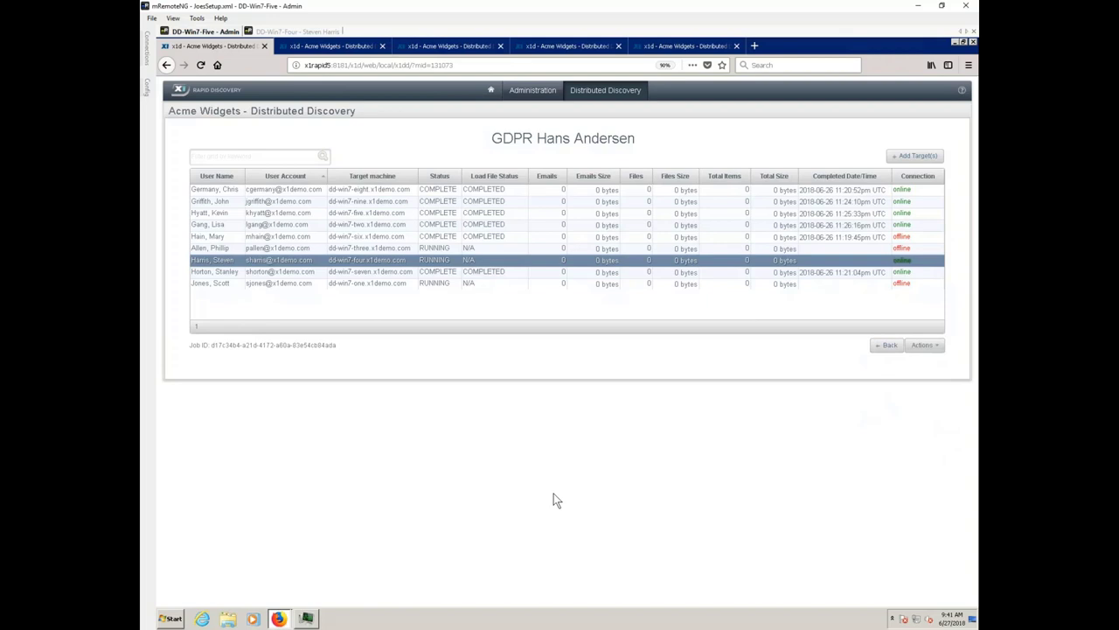
# Switch to the DD-Win7-Four remote session and start the requested GDPR review immediately
pyautogui.click(281, 33)
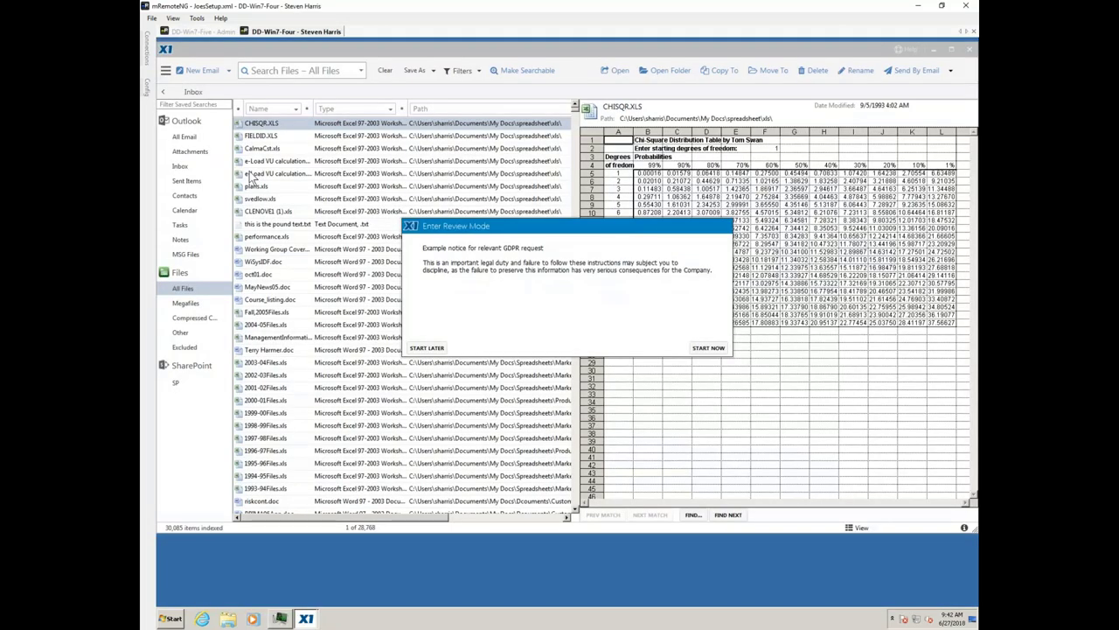
pyautogui.click(171, 619)
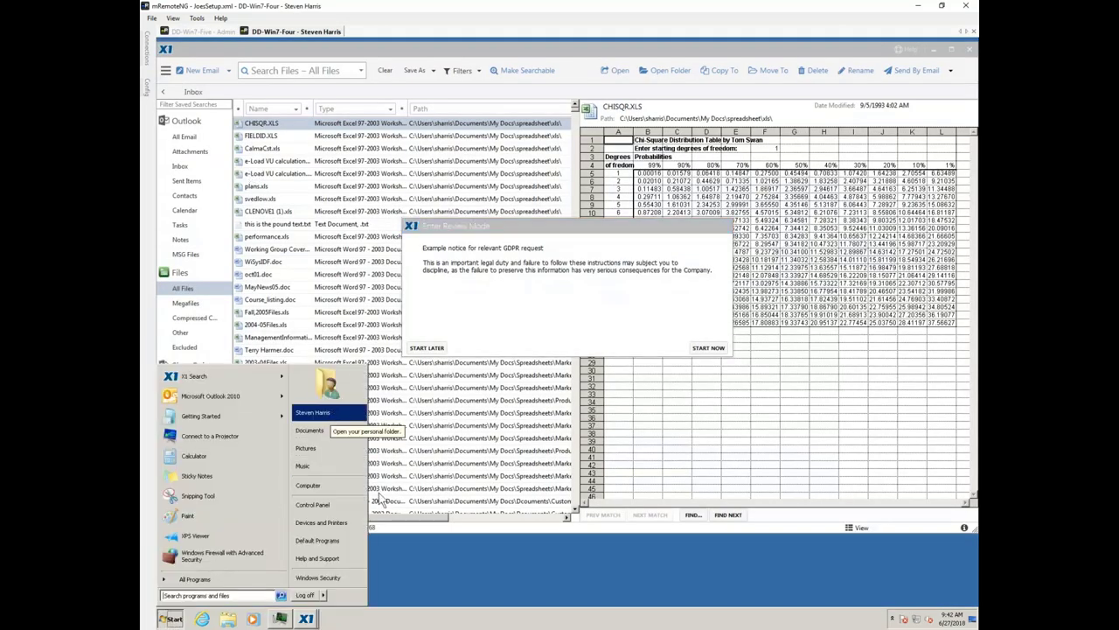
pyautogui.click(449, 581)
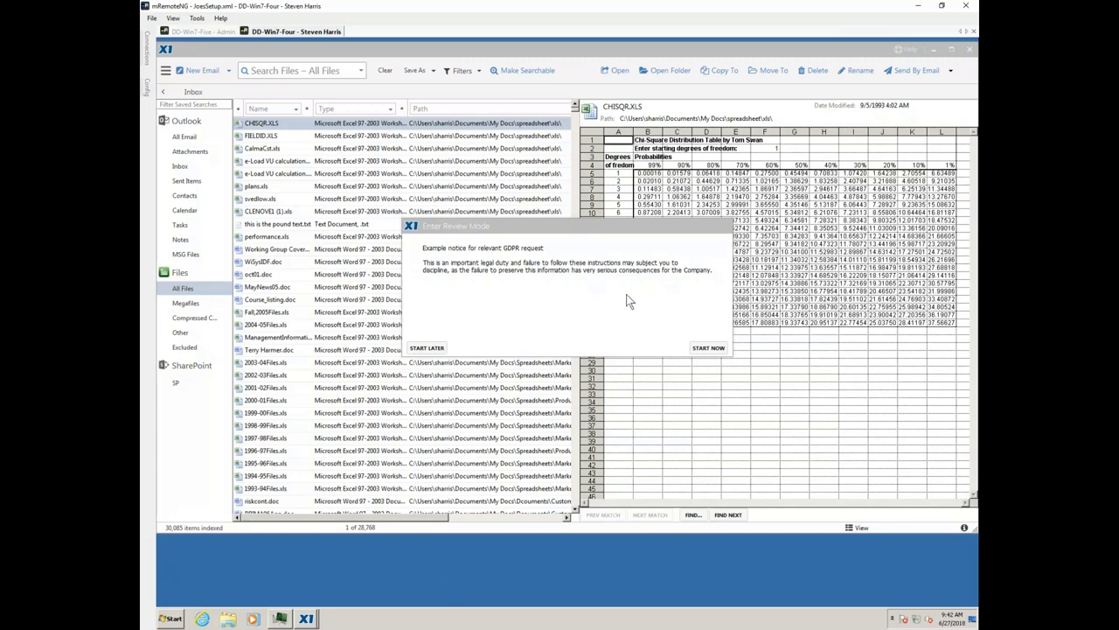
pyautogui.click(708, 348)
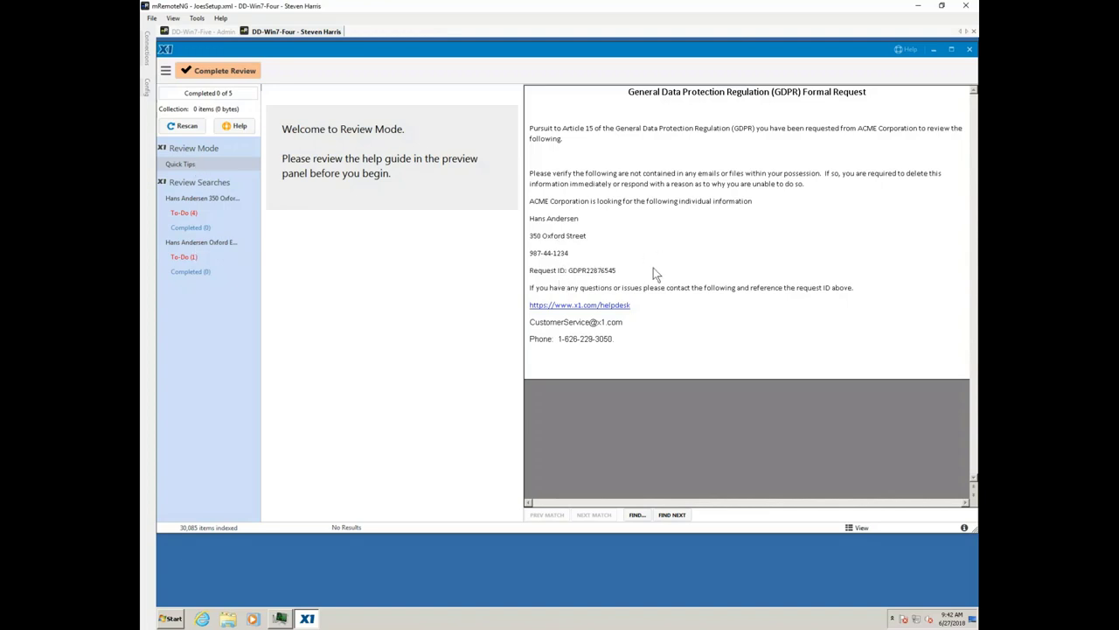
# In the first review search's To-Do list, tag the Paycheck Contribution form Delete and the FSA form Keep with code False Positive, and apply the tags
pyautogui.click(185, 216)
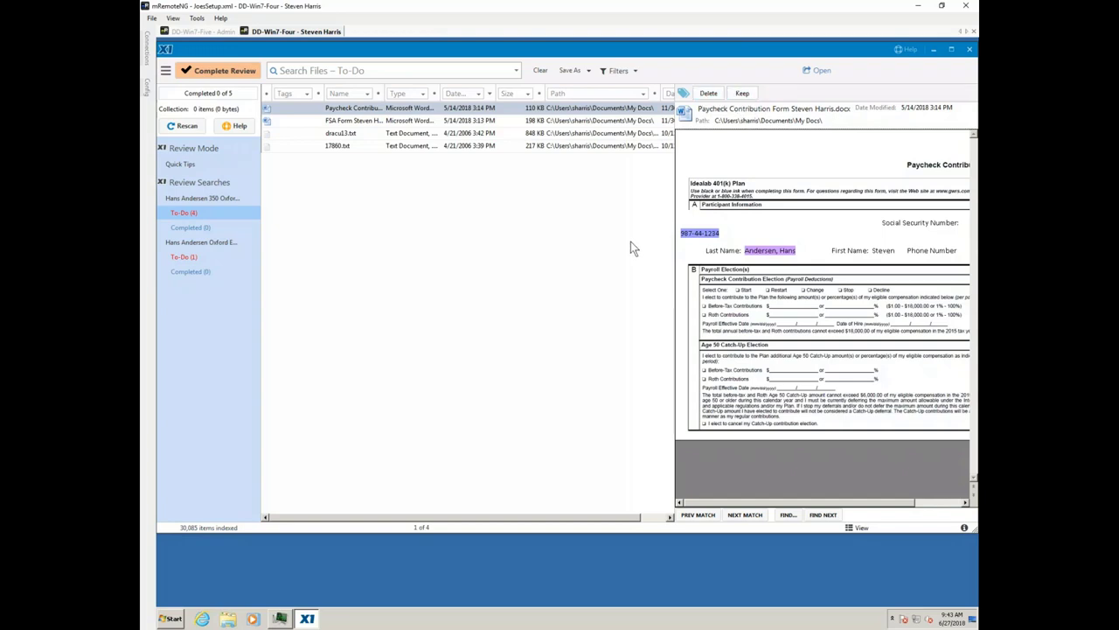
pyautogui.click(717, 95)
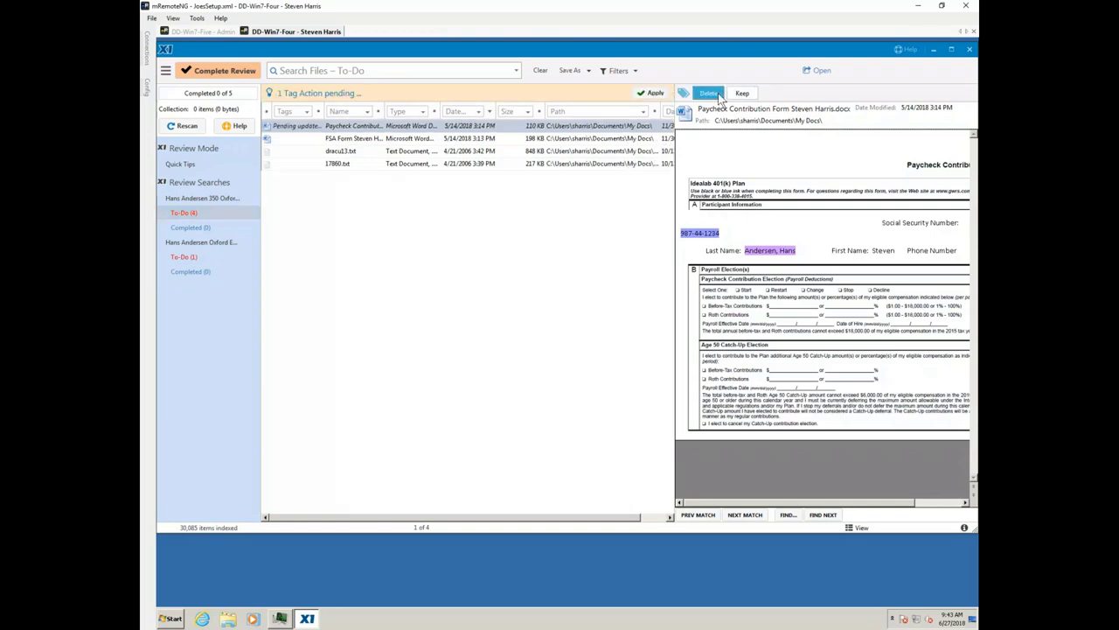
pyautogui.click(365, 141)
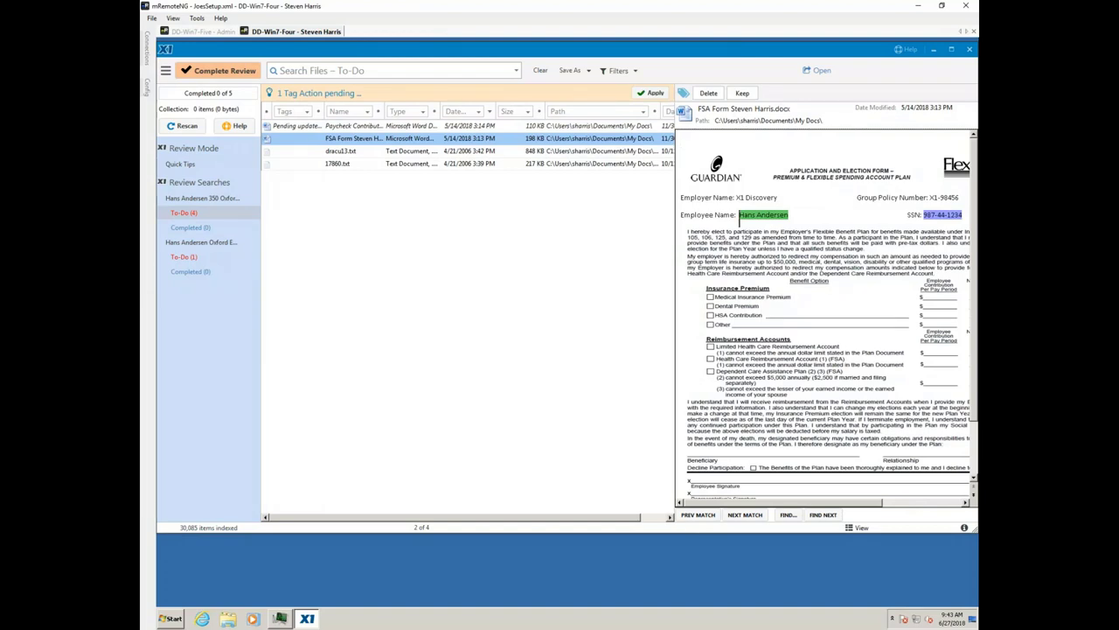
pyautogui.click(741, 92)
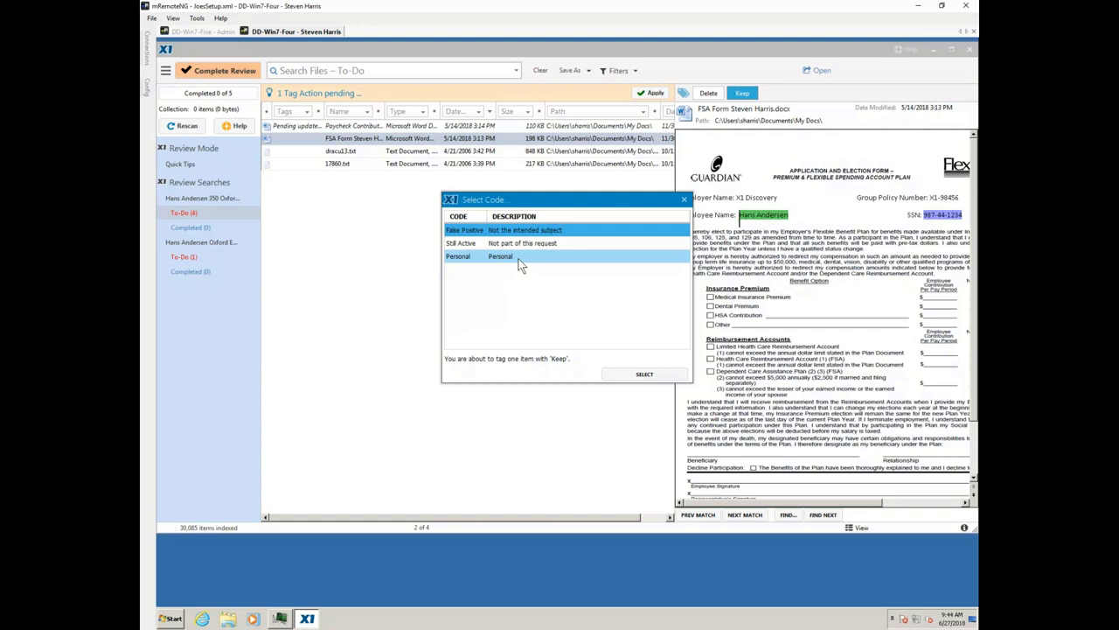
pyautogui.click(639, 375)
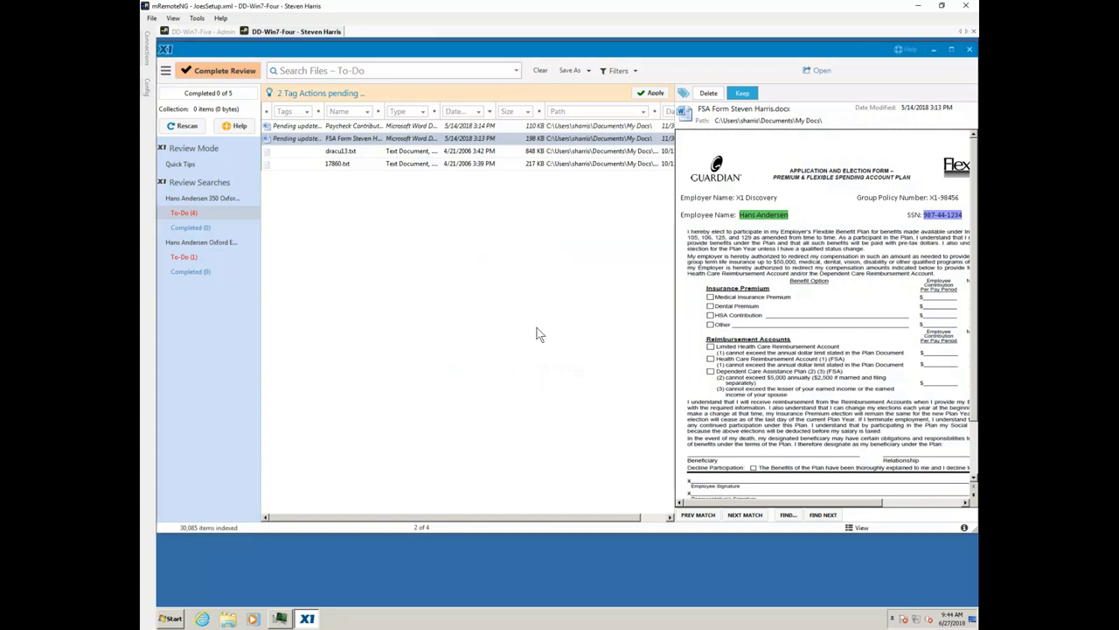
pyautogui.click(647, 92)
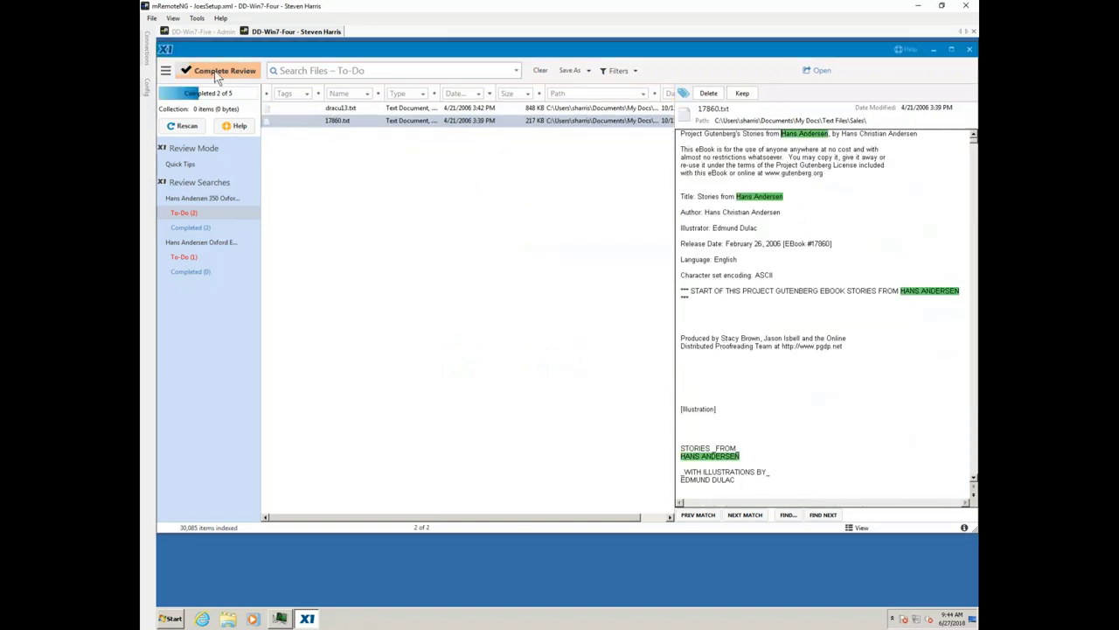
# Check the first review search's completed items and submit the review results as complete
pyautogui.click(189, 229)
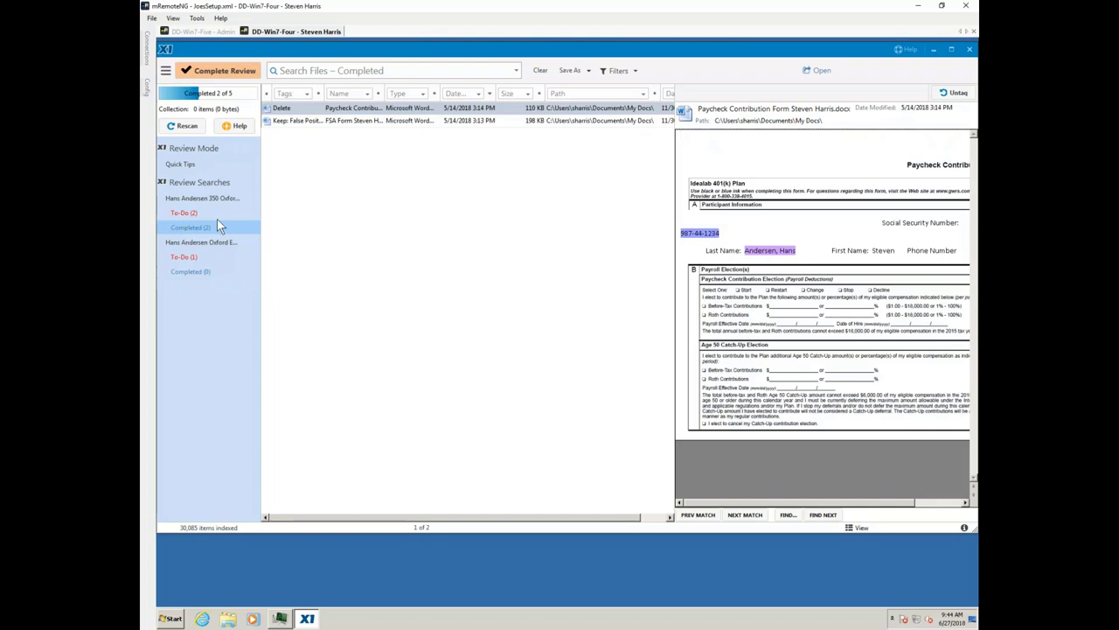
pyautogui.click(210, 70)
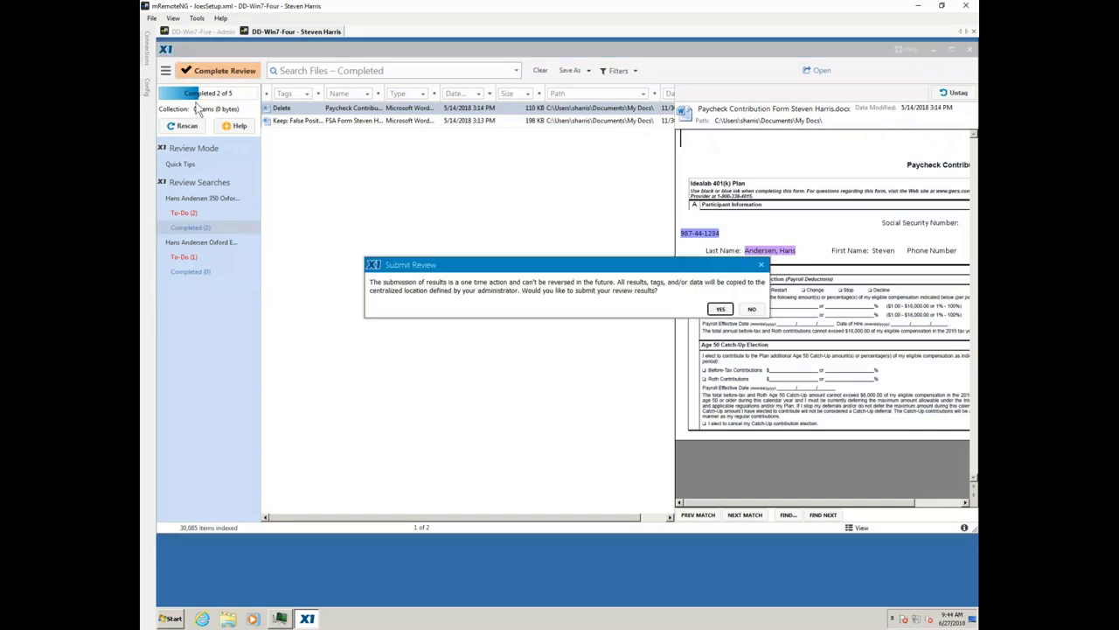
pyautogui.click(721, 310)
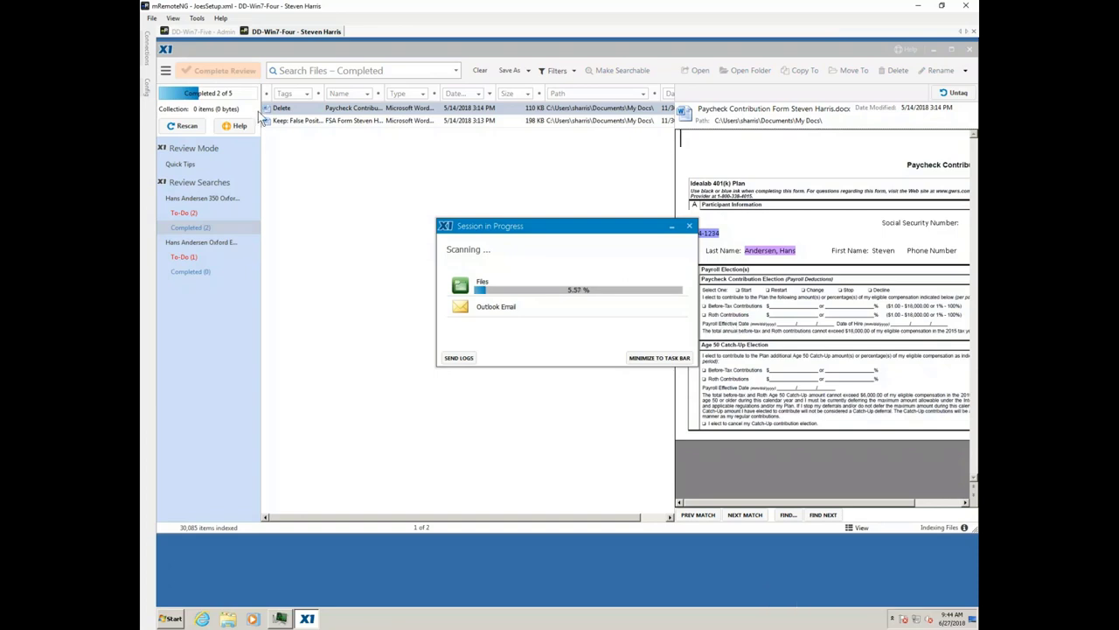
# Return to the DD-Win7-Five admin session and examine the TrialSearch-16 keywords and per-user results
pyautogui.click(206, 31)
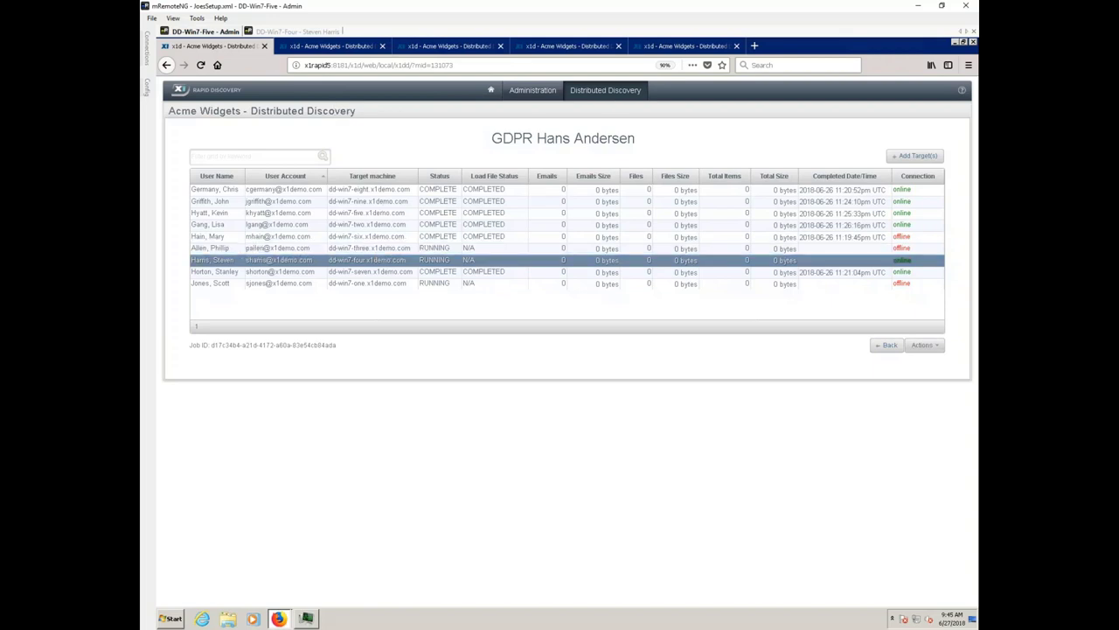
pyautogui.click(665, 50)
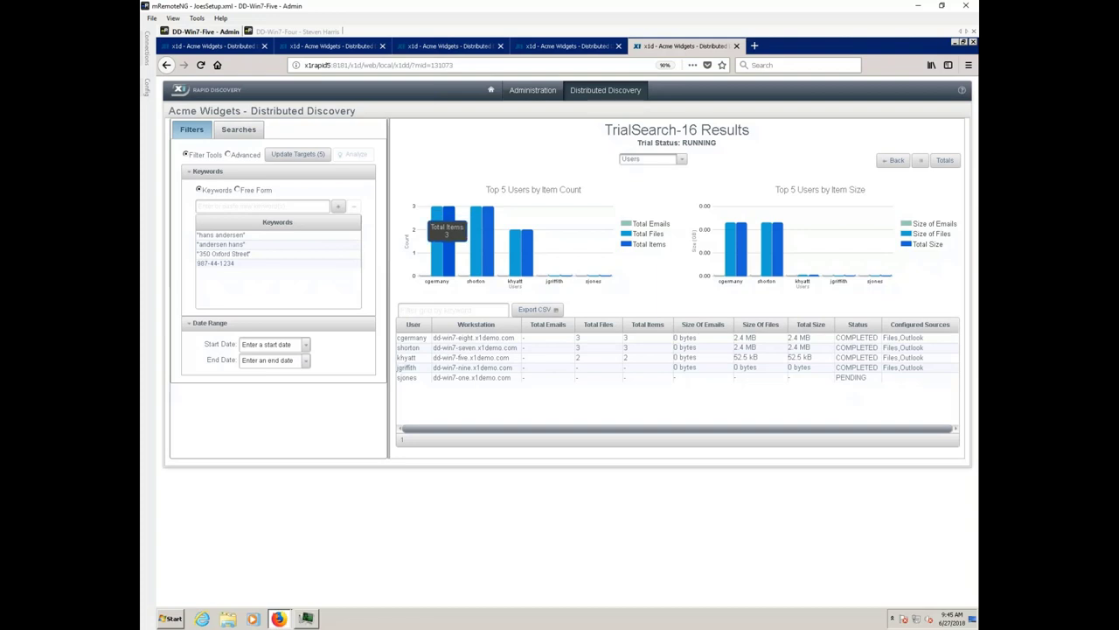
pyautogui.click(238, 235)
pyautogui.click(241, 278)
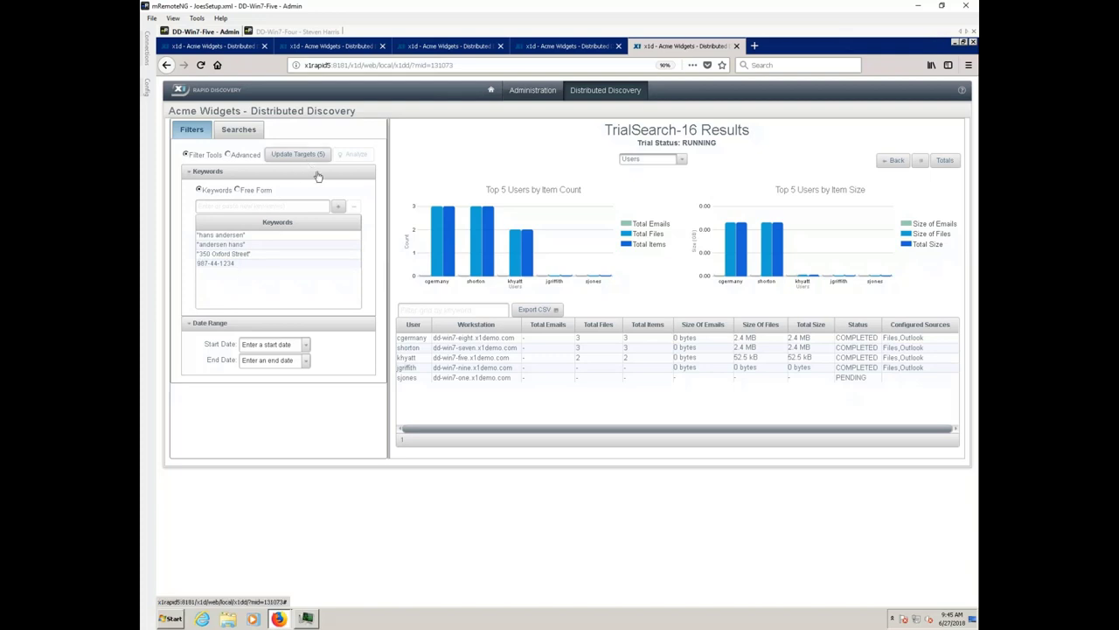
pyautogui.click(422, 355)
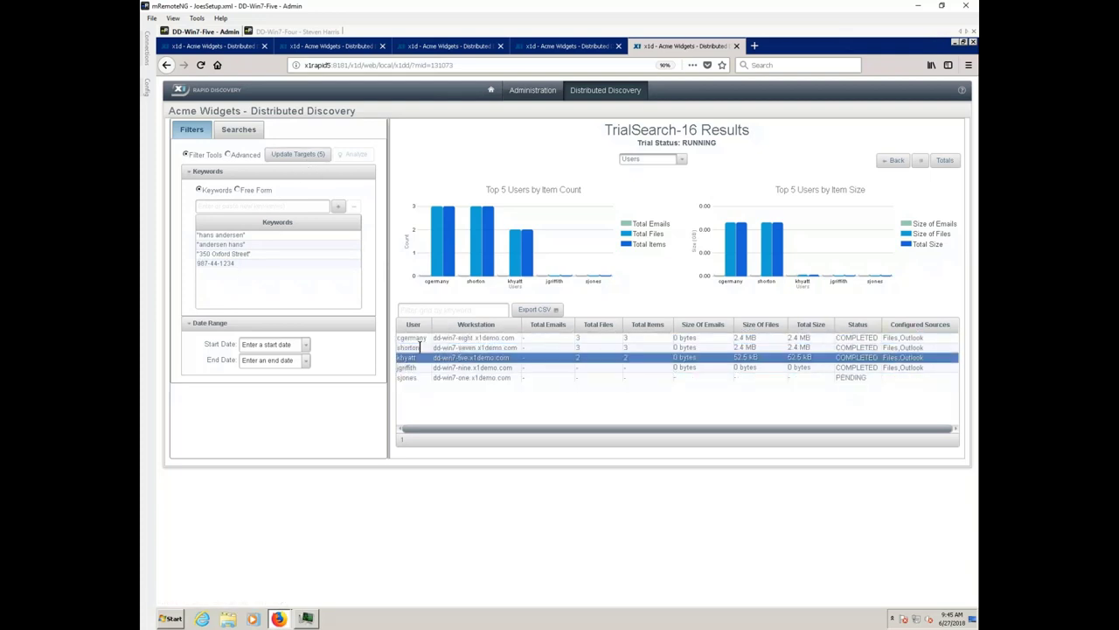
# Add the targets dd-win7-two, -three, -four and -six to the keyword statistics search and rerun the analysis
pyautogui.click(317, 161)
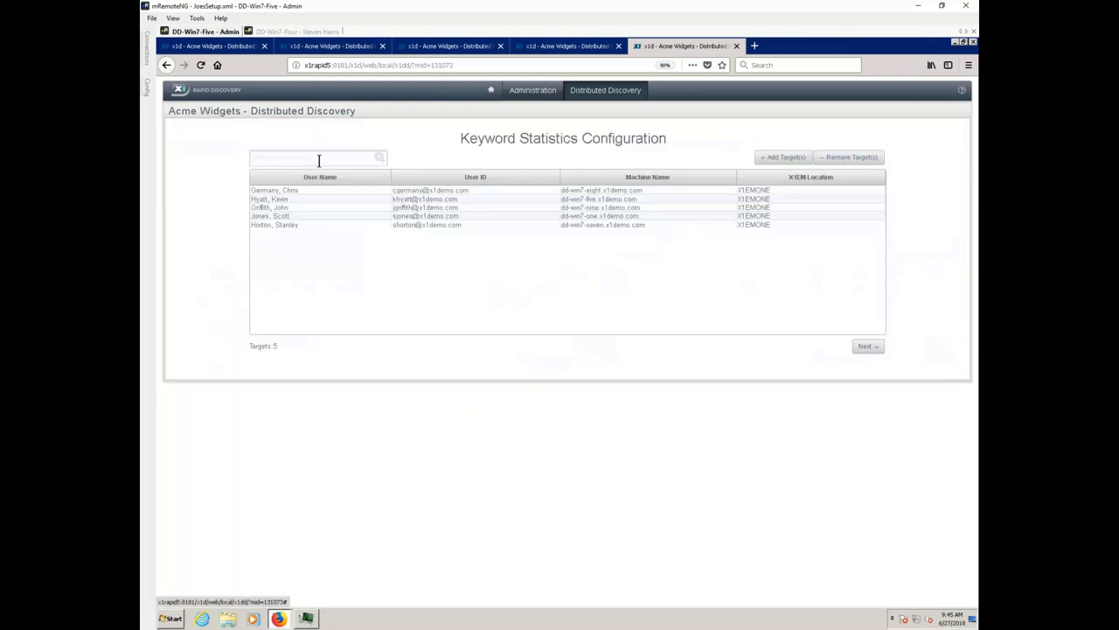
pyautogui.click(772, 158)
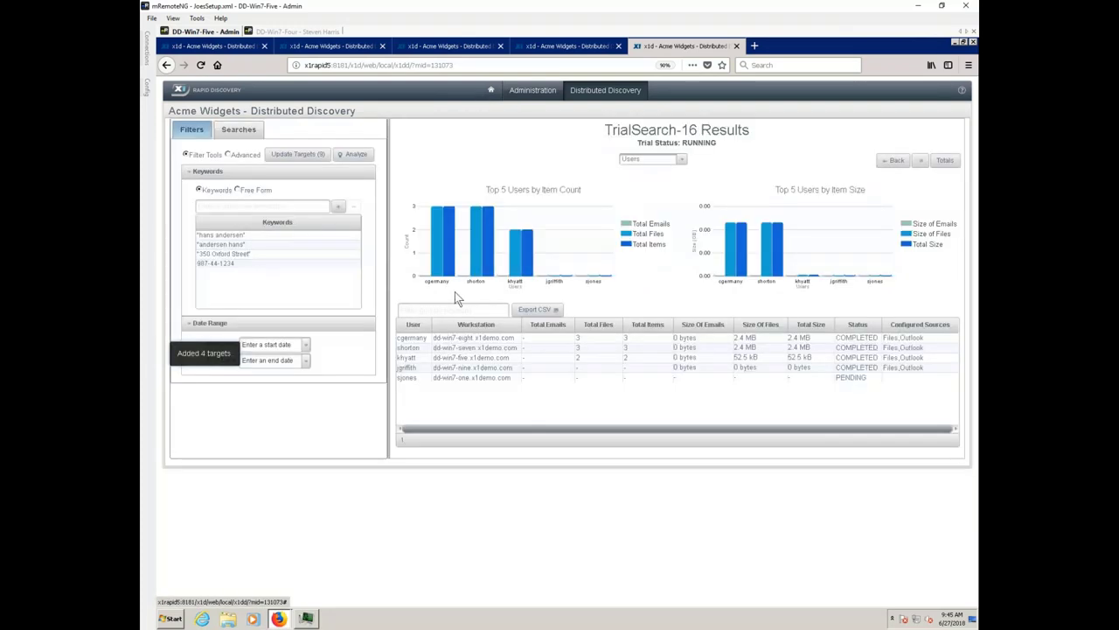
pyautogui.click(356, 156)
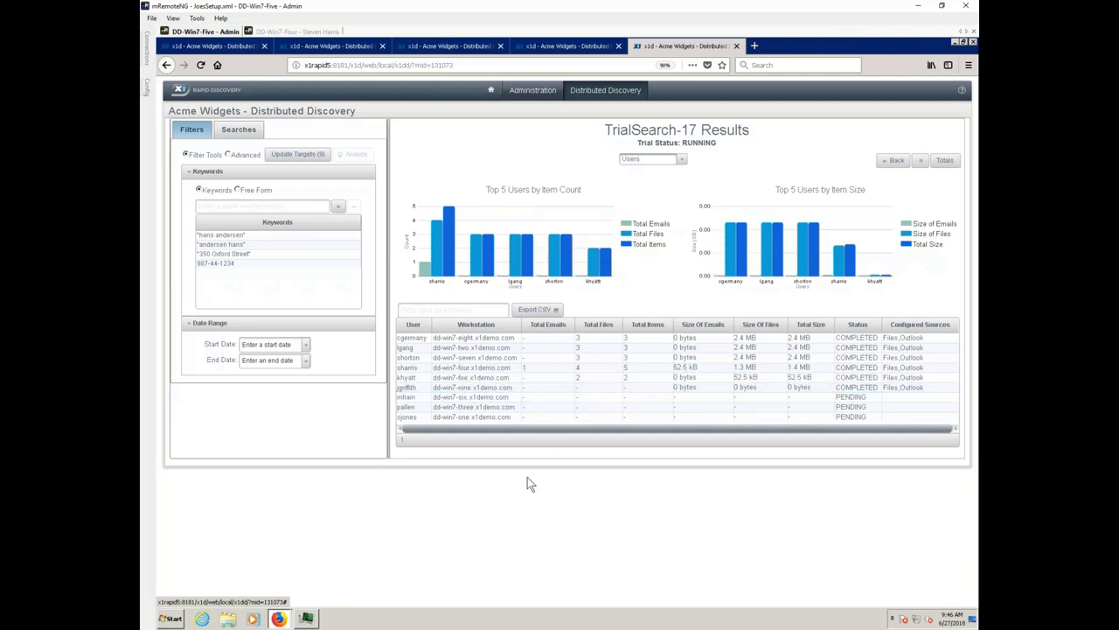
# Examine the TrialSearch-17 results for individual workstations, and break the statistics down by Keywords instead of Users
pyautogui.click(542, 377)
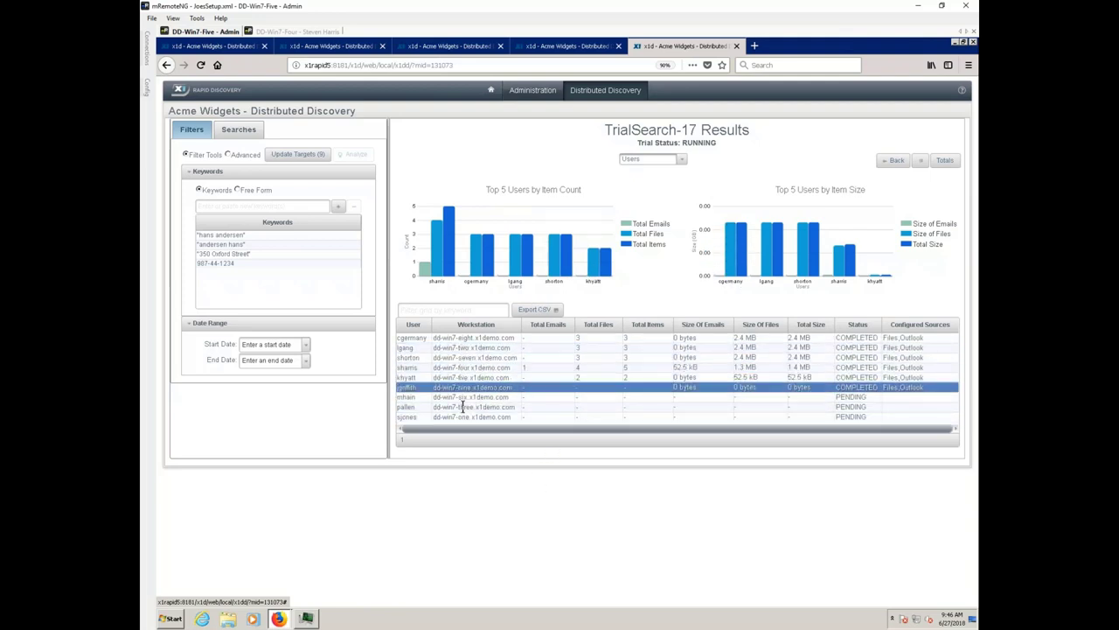
pyautogui.click(438, 416)
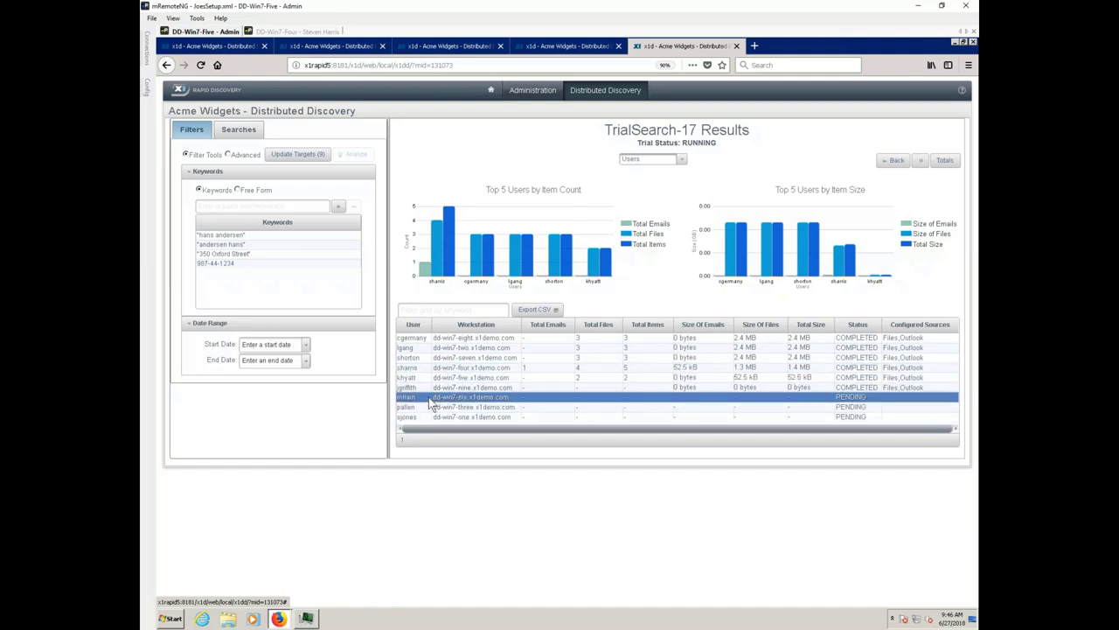
pyautogui.click(679, 161)
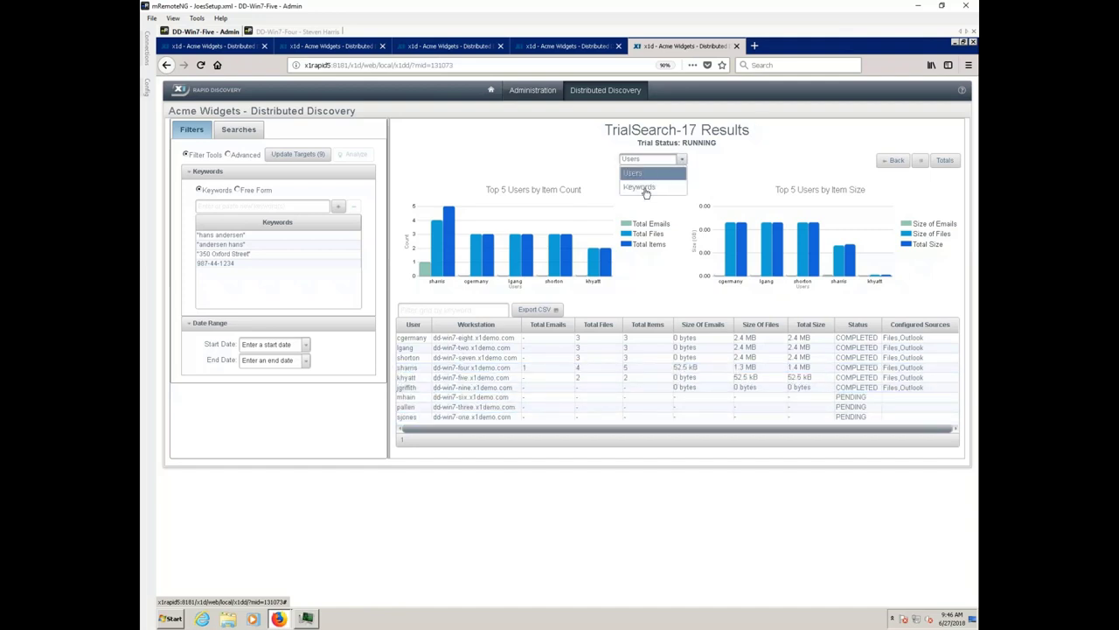
pyautogui.press('Return')
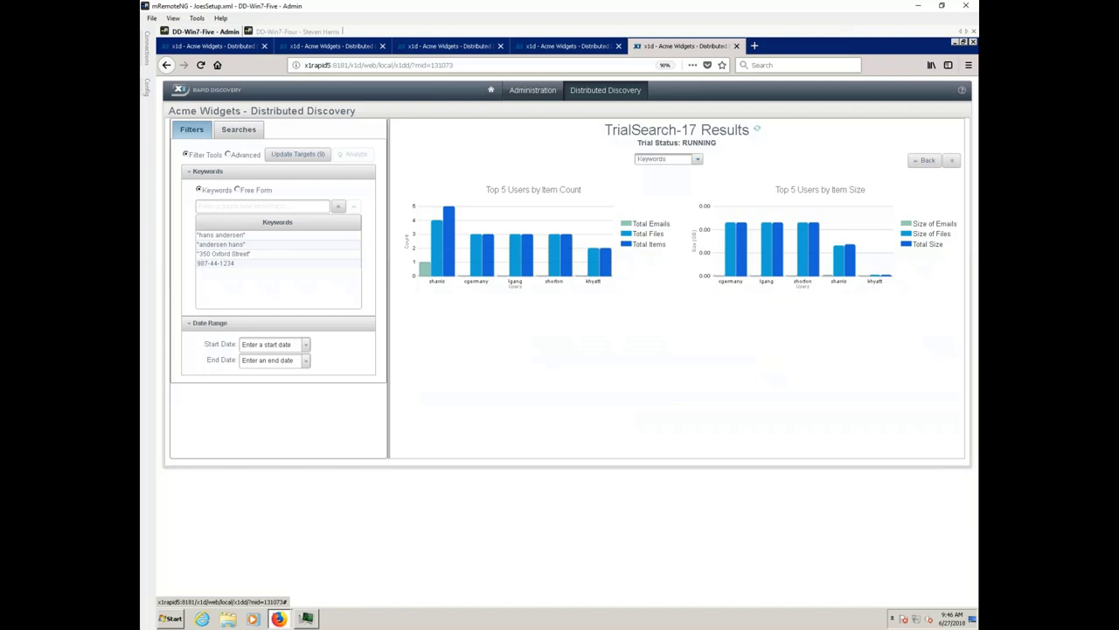
pyautogui.click(223, 266)
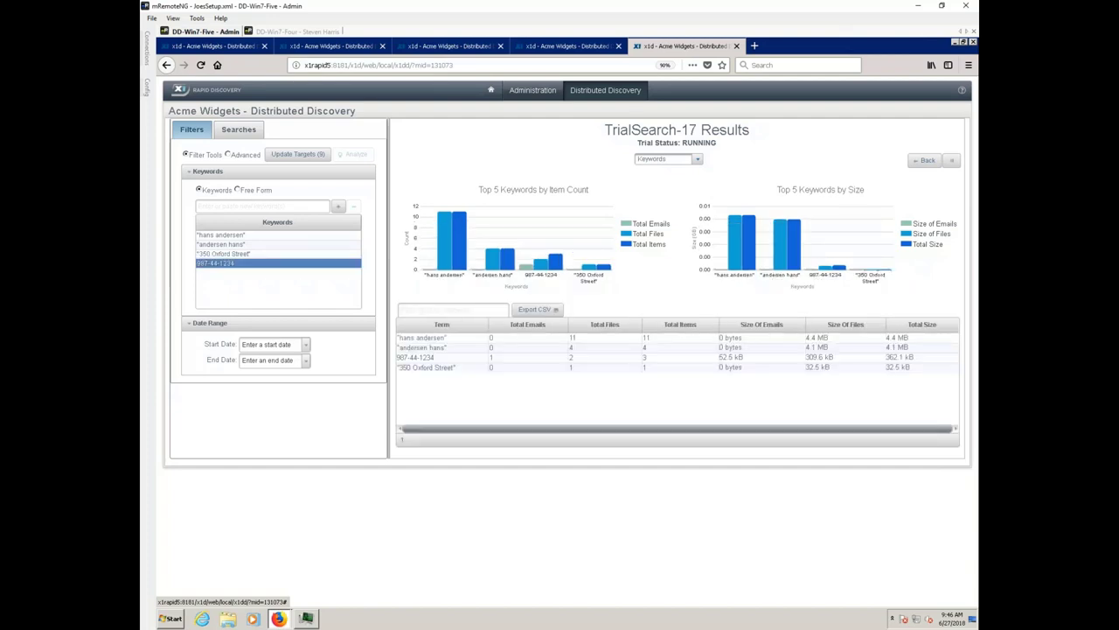